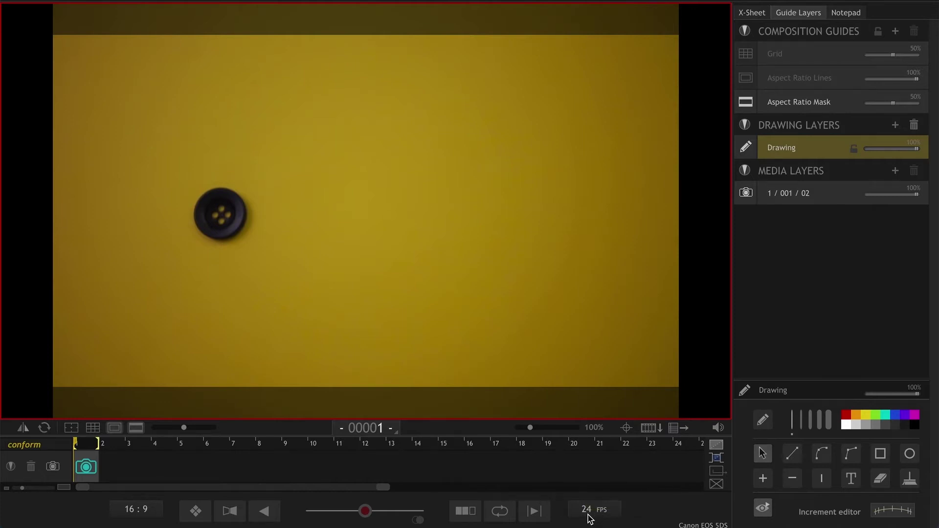
# Choose the Line tool in the drawing toolbar
pyautogui.moveTo(237, 272)
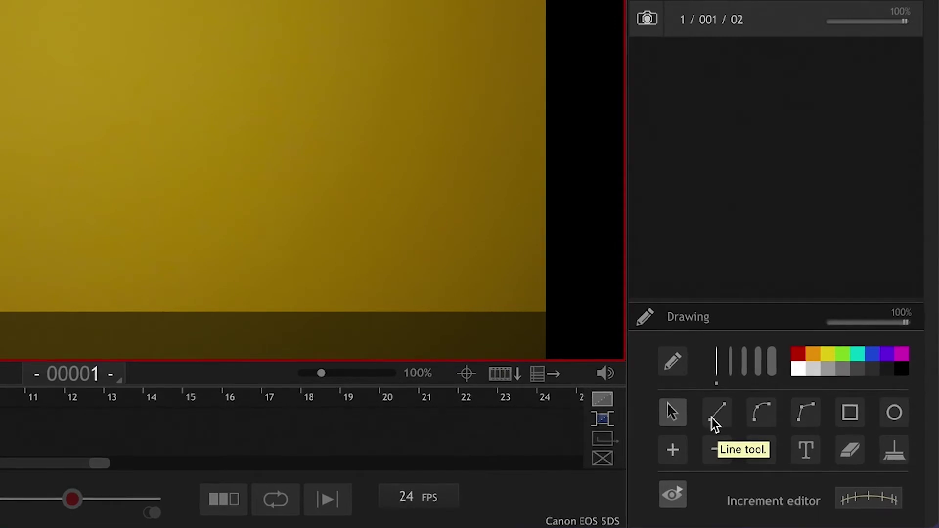
pyautogui.click(715, 420)
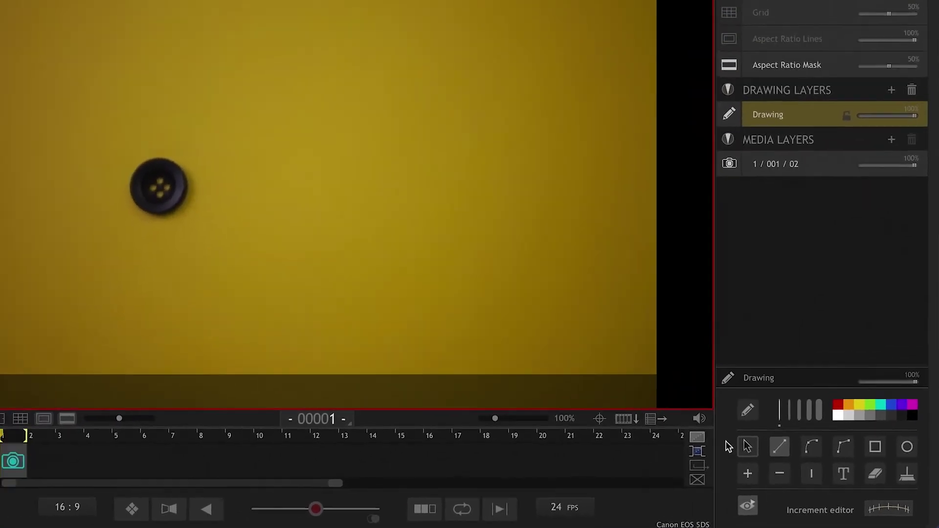
# Turn on the grid overlay and draw a horizontal line from the button rightward
pyautogui.click(20, 419)
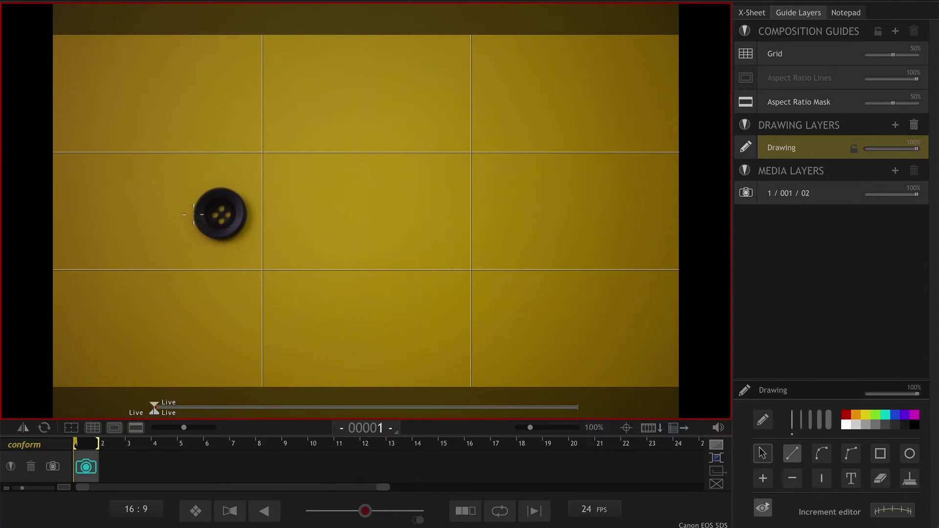
pyautogui.moveTo(195, 214)
pyautogui.mouseDown()
pyautogui.moveTo(315, 223)
pyautogui.moveTo(520, 208)
pyautogui.moveTo(499, 213)
pyautogui.moveTo(507, 214)
pyautogui.moveTo(499, 225)
pyautogui.moveTo(503, 209)
pyautogui.moveTo(503, 220)
pyautogui.moveTo(489, 214)
pyautogui.mouseUp()
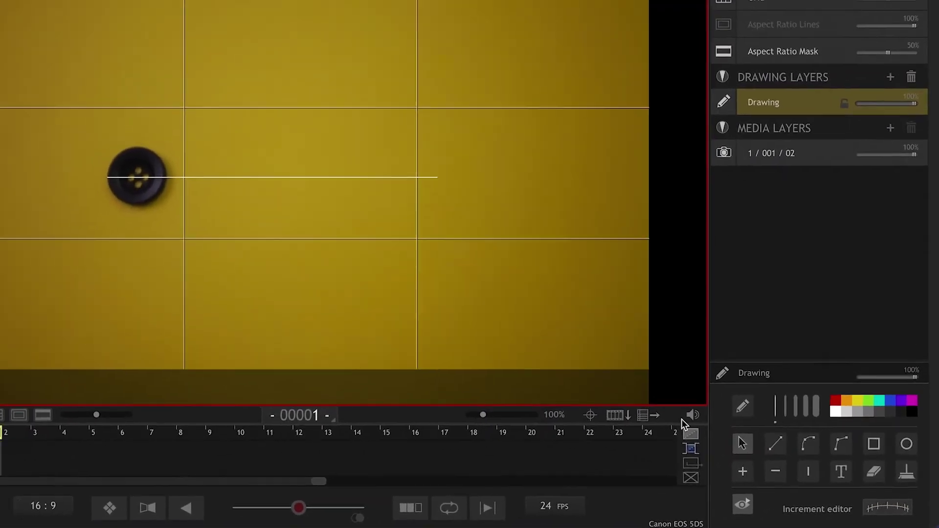
# Select the drawn line and set its increment count to 25
pyautogui.click(360, 177)
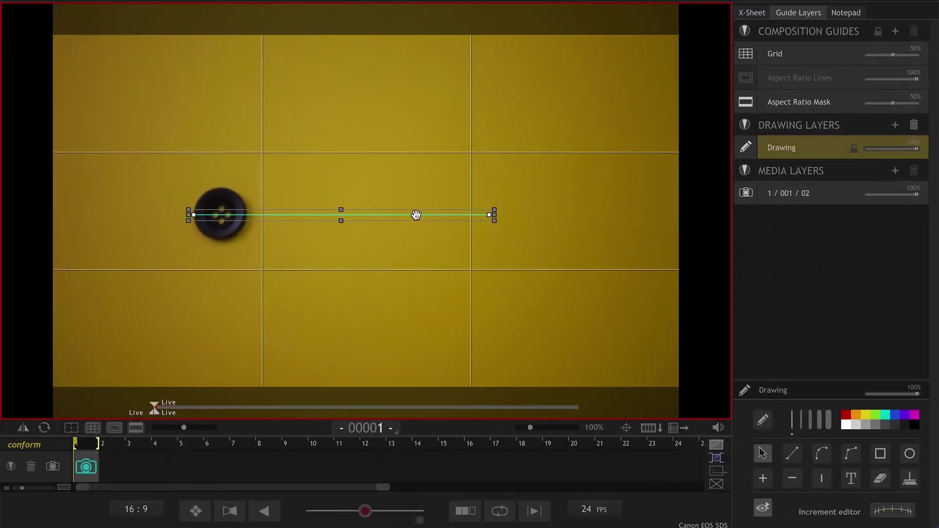
pyautogui.click(886, 518)
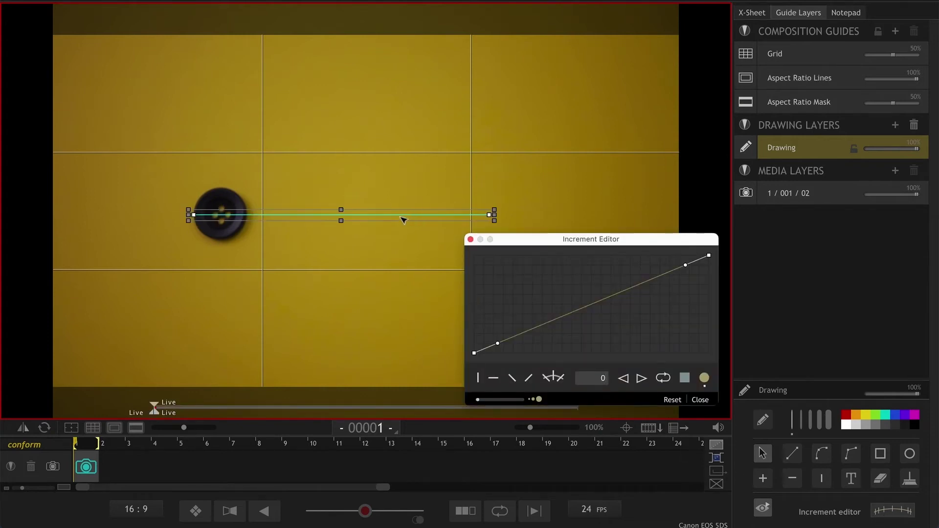
pyautogui.click(474, 256)
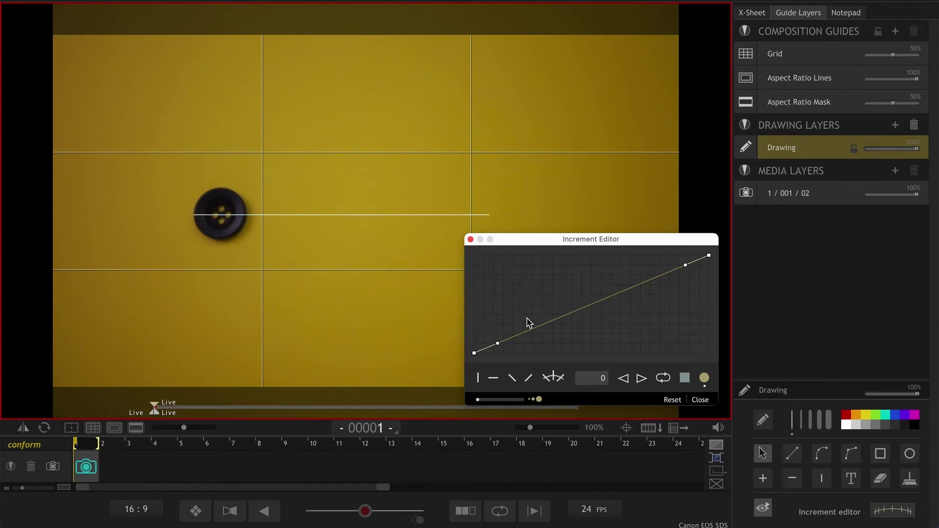
pyautogui.press('super+a')
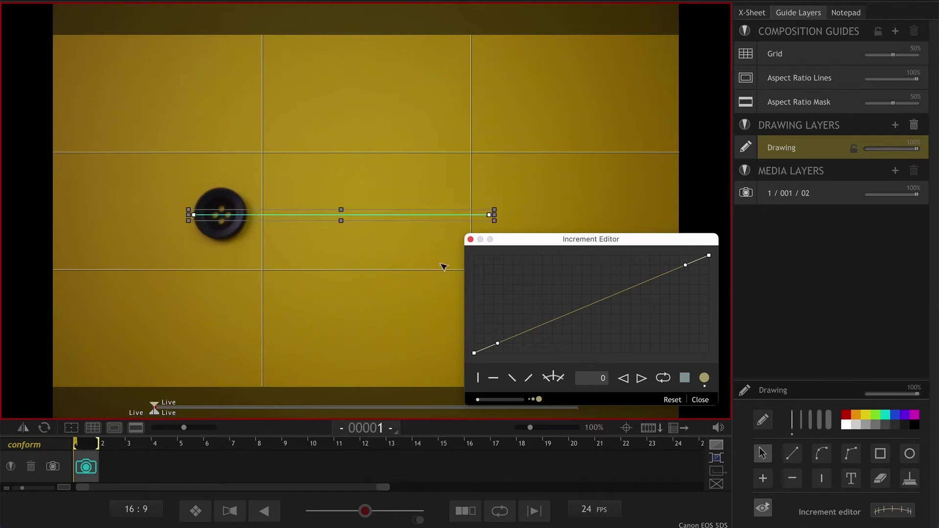
pyautogui.click(535, 315)
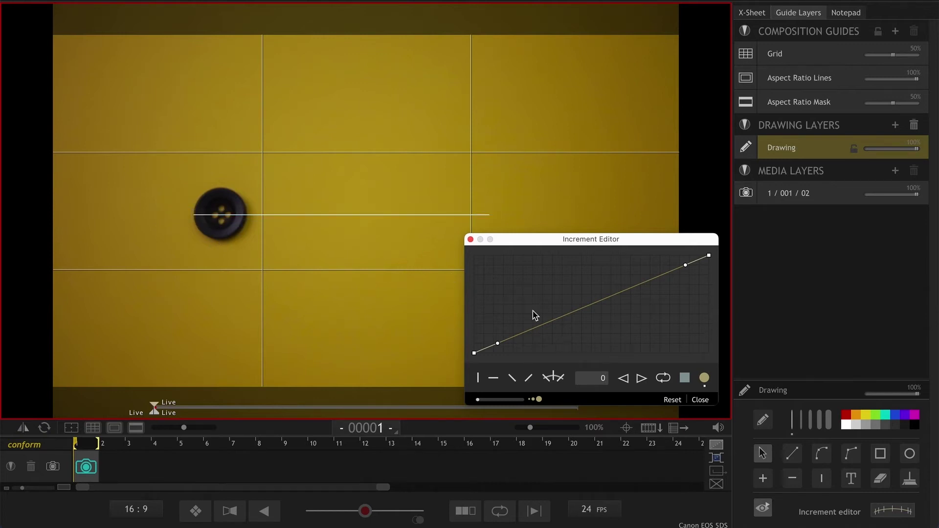
pyautogui.click(602, 380)
pyautogui.write('25')
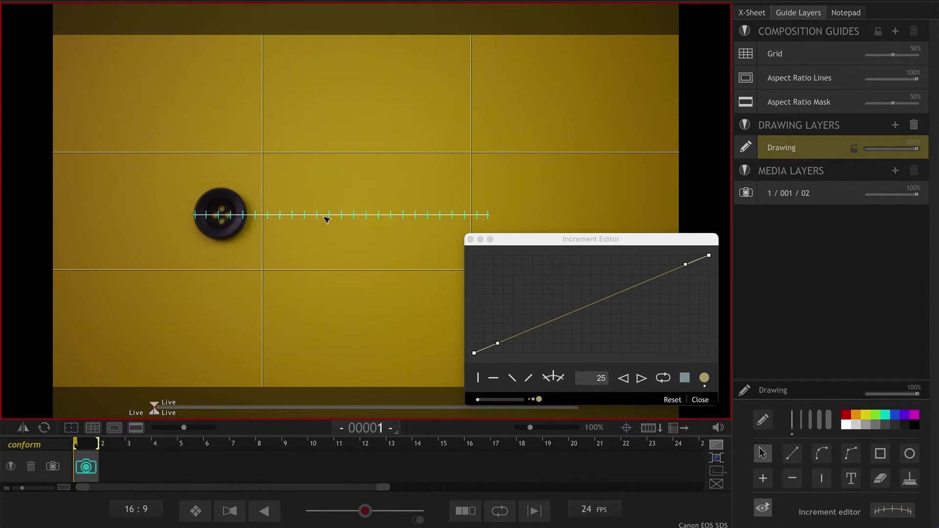
# Bend the spacing curve into an ease-in so ticks bunch near the button
pyautogui.moveTo(499, 347); pyautogui.dragTo(518, 367)
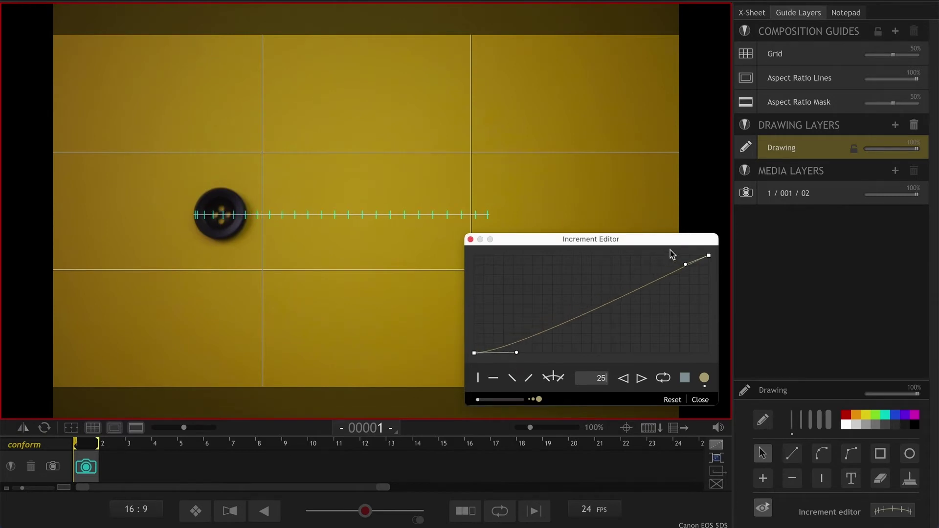
pyautogui.moveTo(686, 265); pyautogui.dragTo(695, 322)
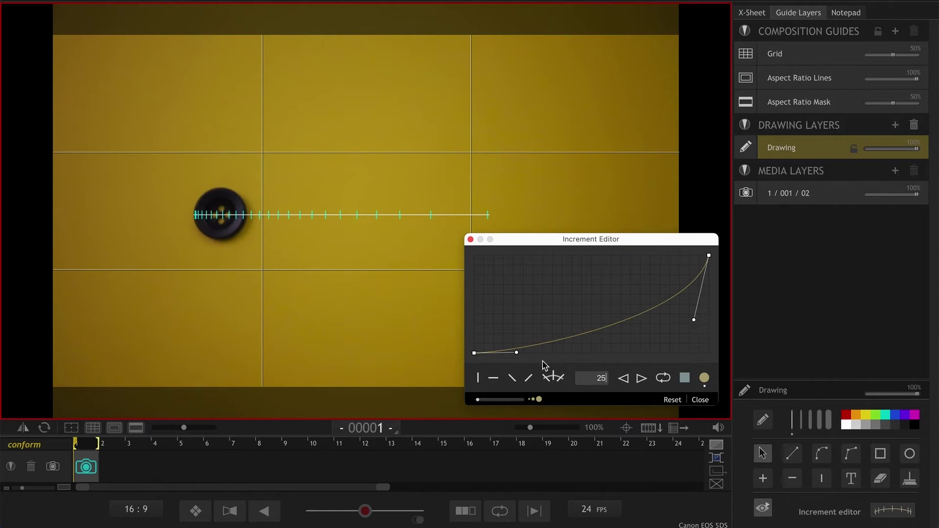
pyautogui.moveTo(517, 354); pyautogui.dragTo(518, 350)
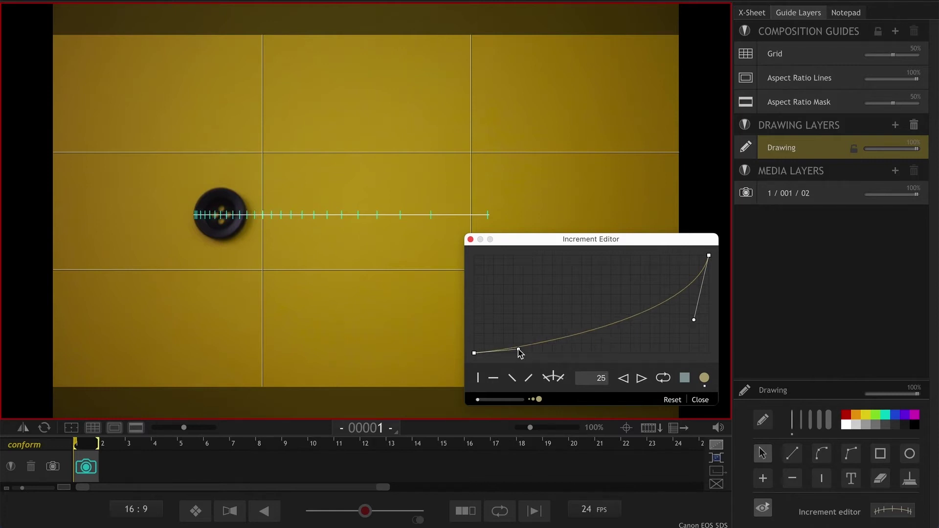
pyautogui.click(471, 239)
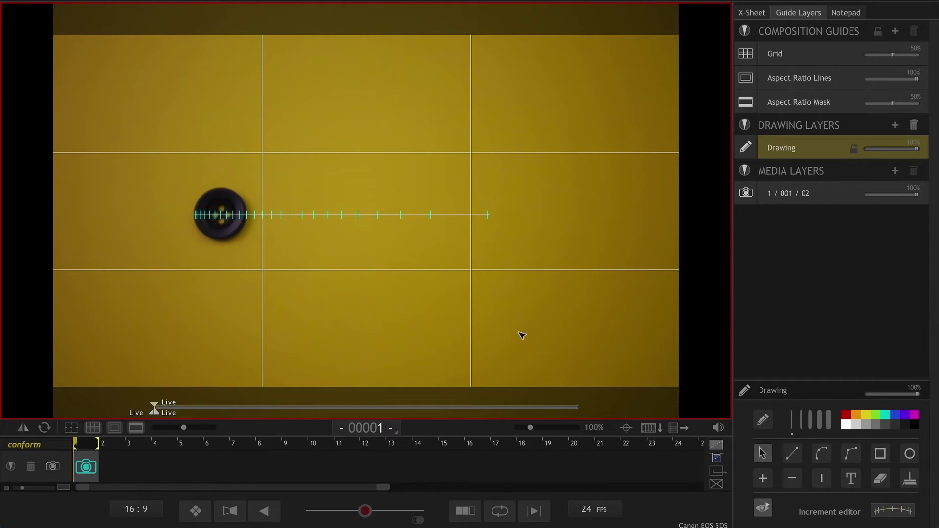
# Draw a second horizontal line just below the ticked guide and nudge it into place
pyautogui.click(793, 454)
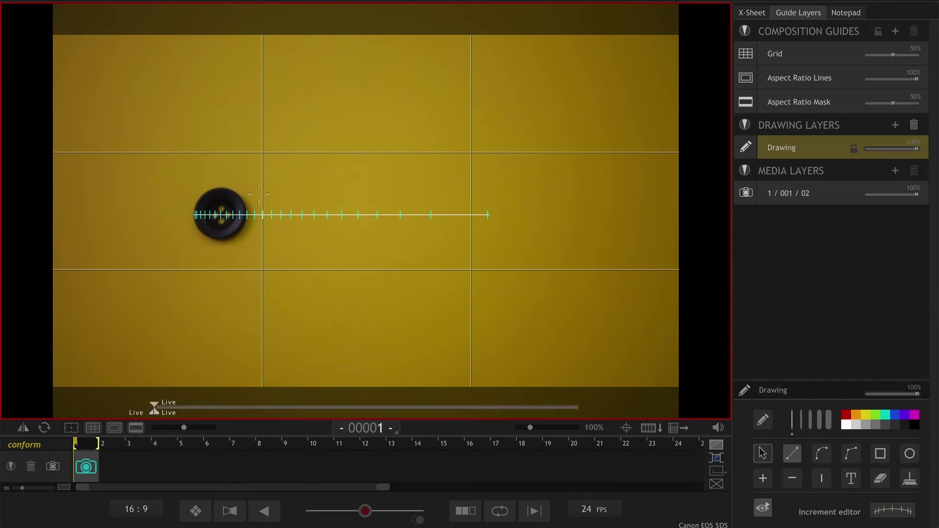
pyautogui.moveTo(204, 244); pyautogui.dragTo(552, 247)
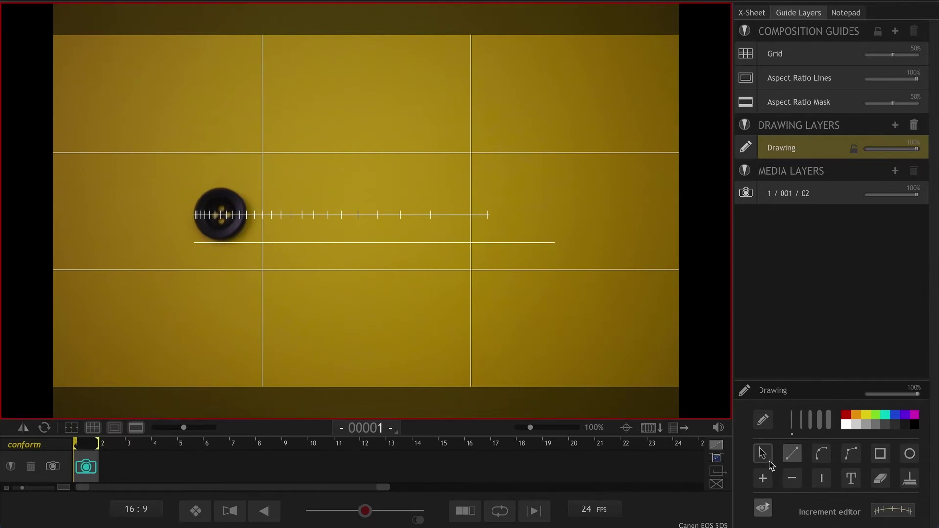
pyautogui.click(763, 455)
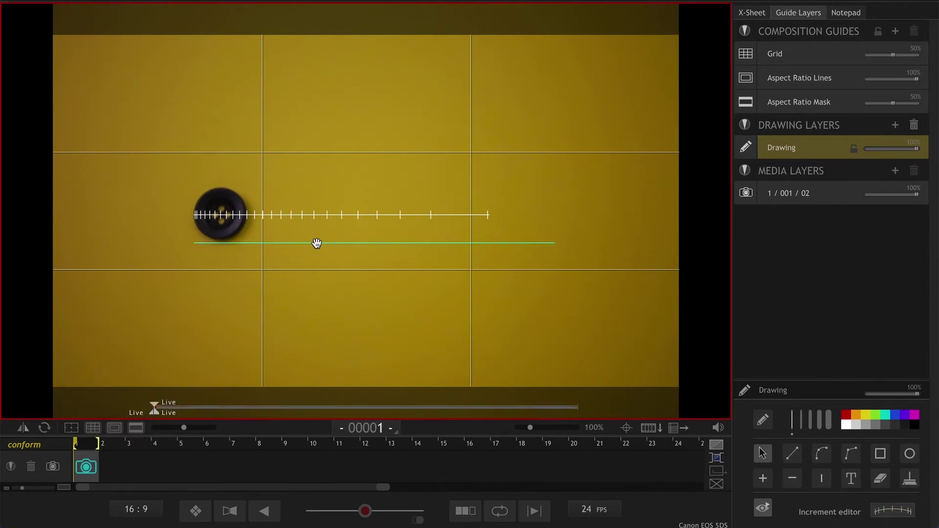
pyautogui.moveTo(316, 244); pyautogui.dragTo(318, 241)
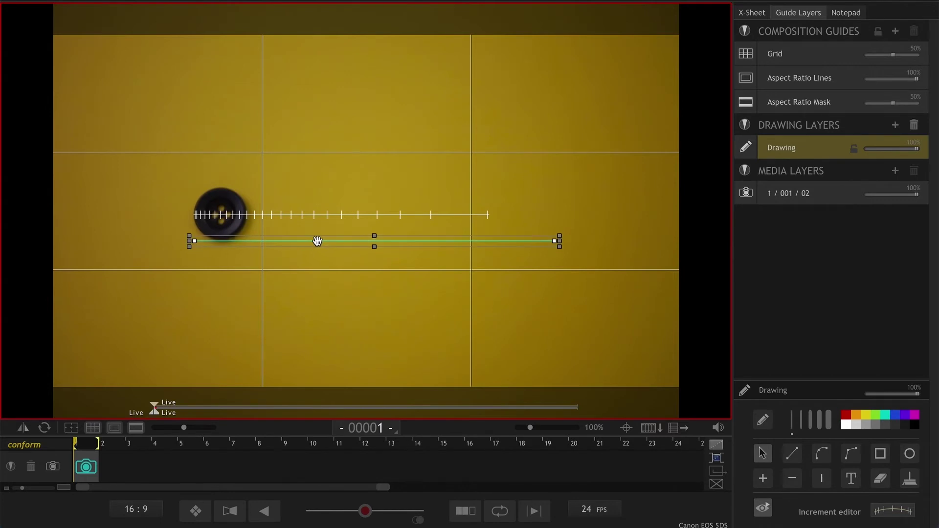
pyautogui.click(435, 256)
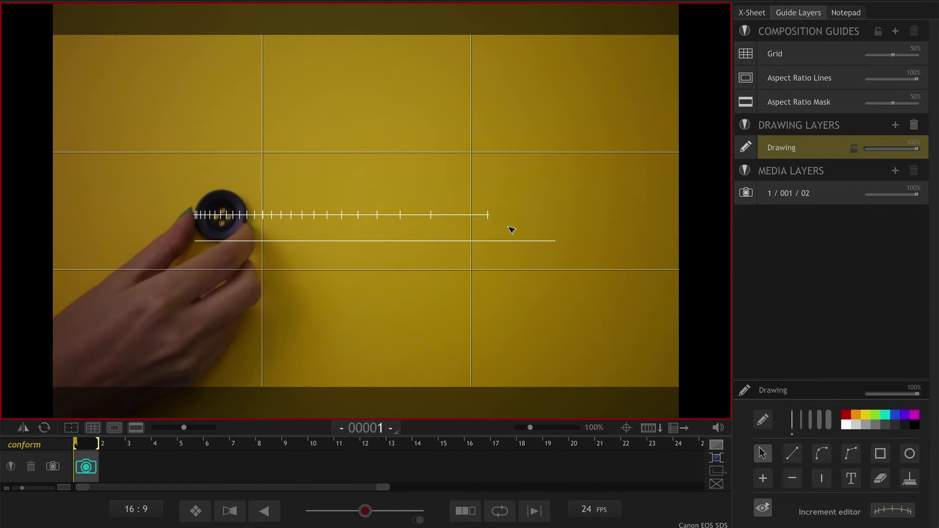
# Hide the grid and capture ten frames, moving the button one tick each time
pyautogui.click(93, 428)
pyautogui.press('Return')
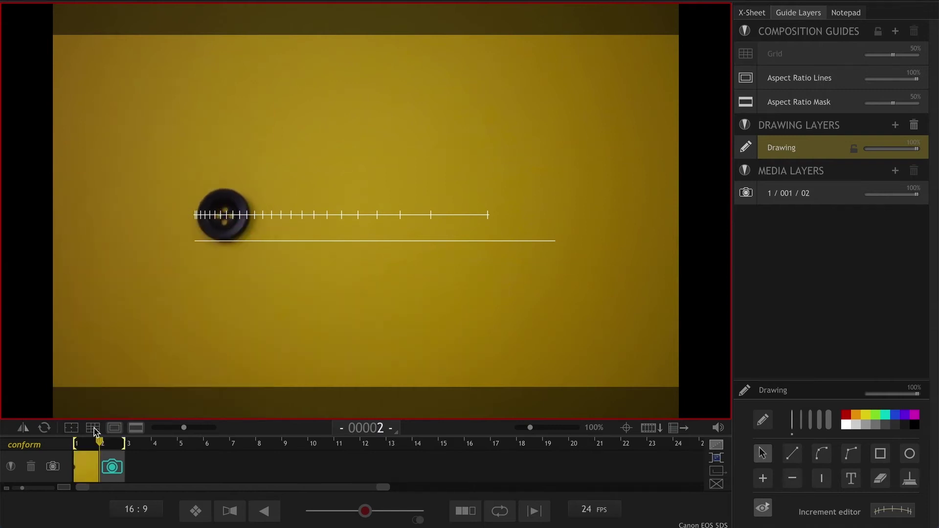
pyautogui.press('Return')
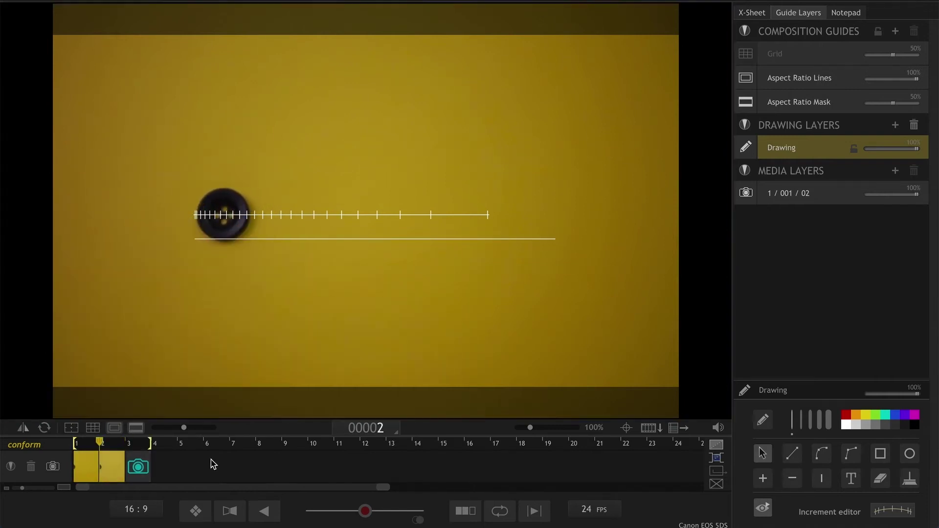
pyautogui.press('Return')
pyautogui.press('Return')
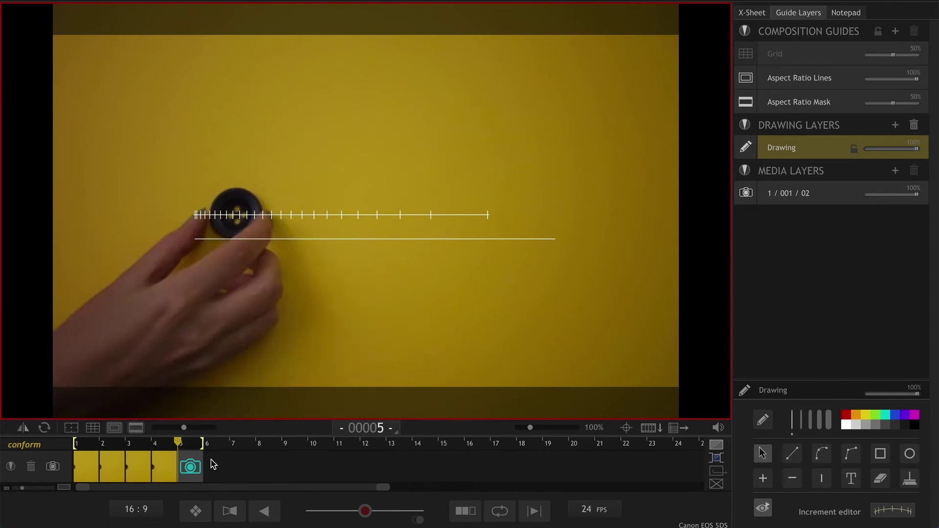
pyautogui.press('Return')
pyautogui.press('Return')
pyautogui.press('Return')
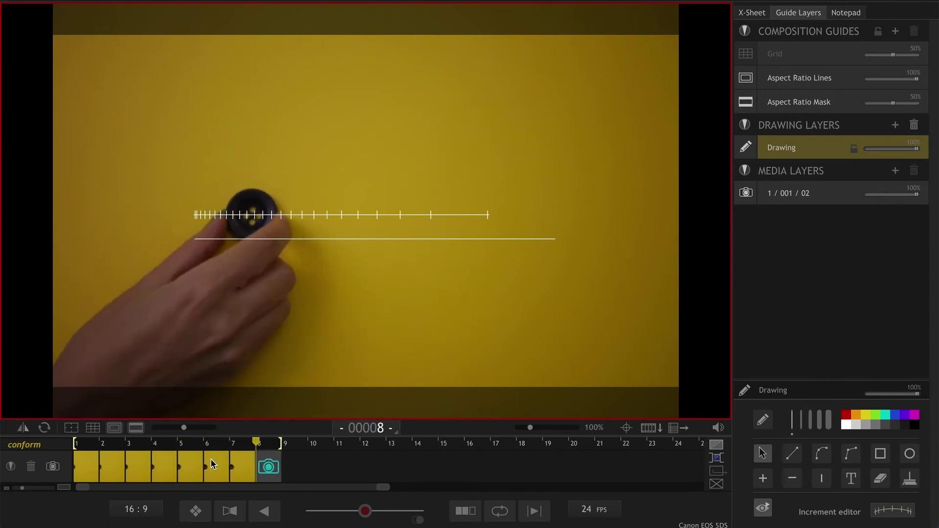
pyautogui.press('Return')
pyautogui.press('Return')
pyautogui.press('Return')
pyautogui.press('Return')
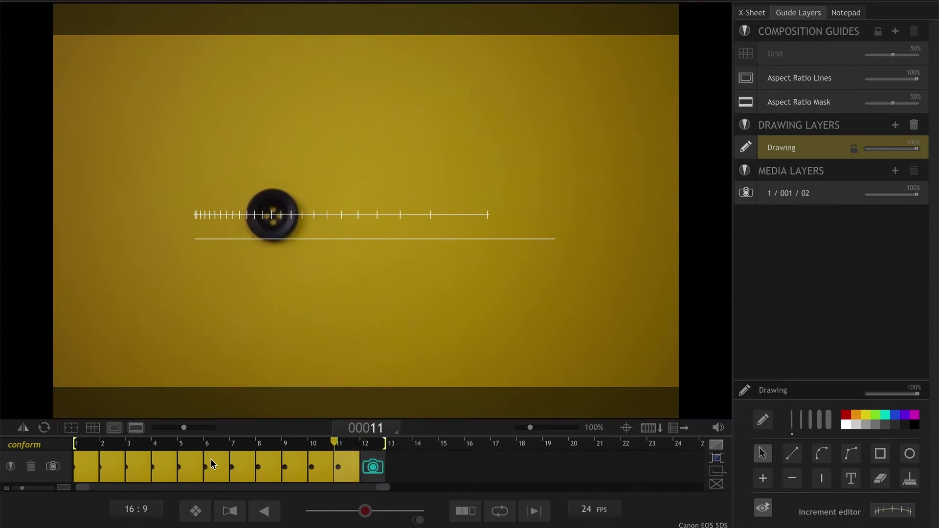
pyautogui.press('Return')
pyautogui.press('Return')
pyautogui.press('Return')
pyautogui.press('Return')
pyautogui.press('Return')
pyautogui.press('Return')
pyautogui.press('Return')
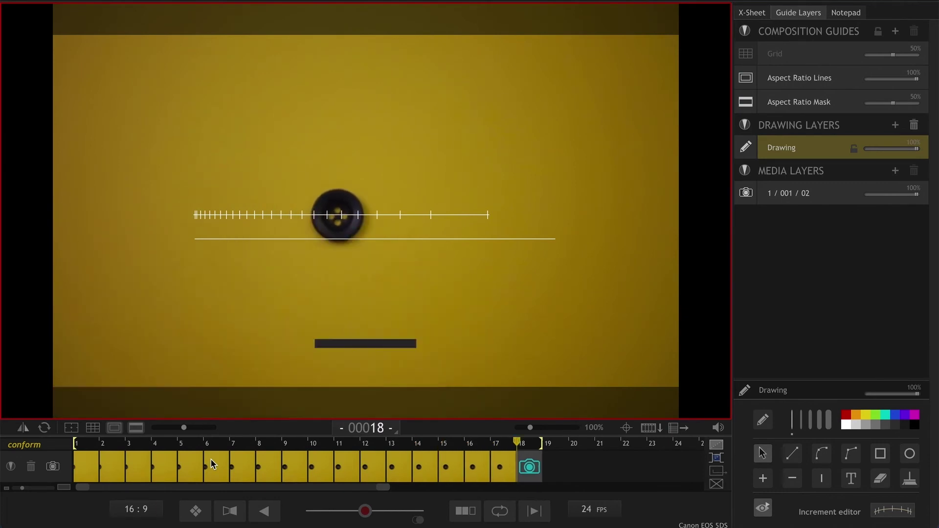
pyautogui.press('Return')
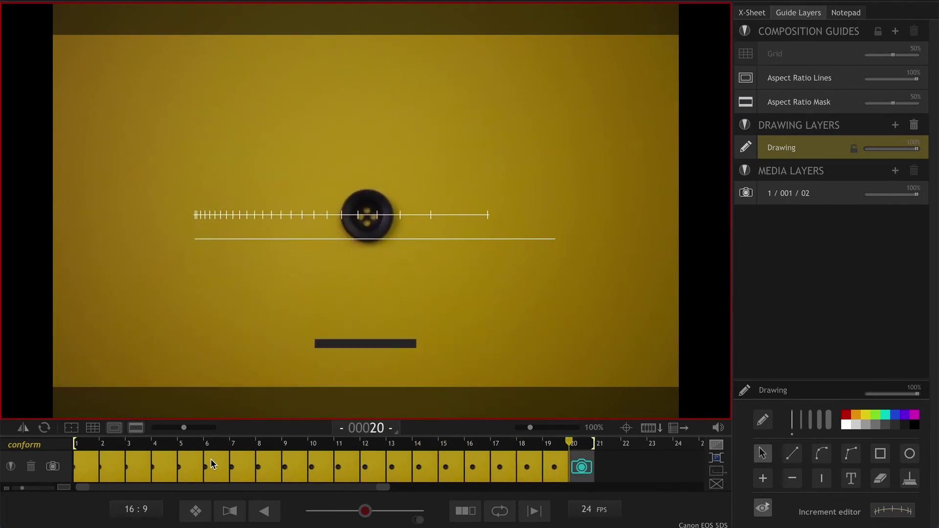
pyautogui.press('Return')
pyautogui.press('Return')
pyautogui.press('Return')
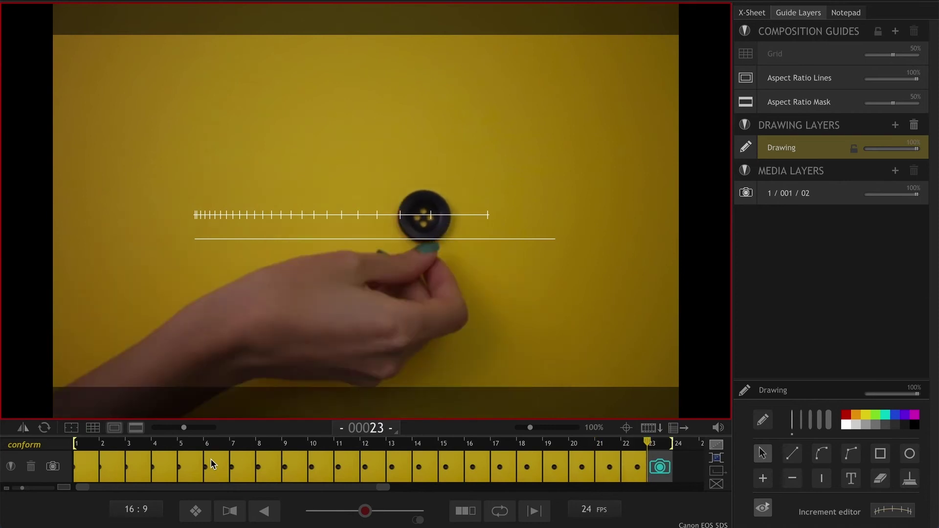
pyautogui.press('Return')
pyautogui.press('Return')
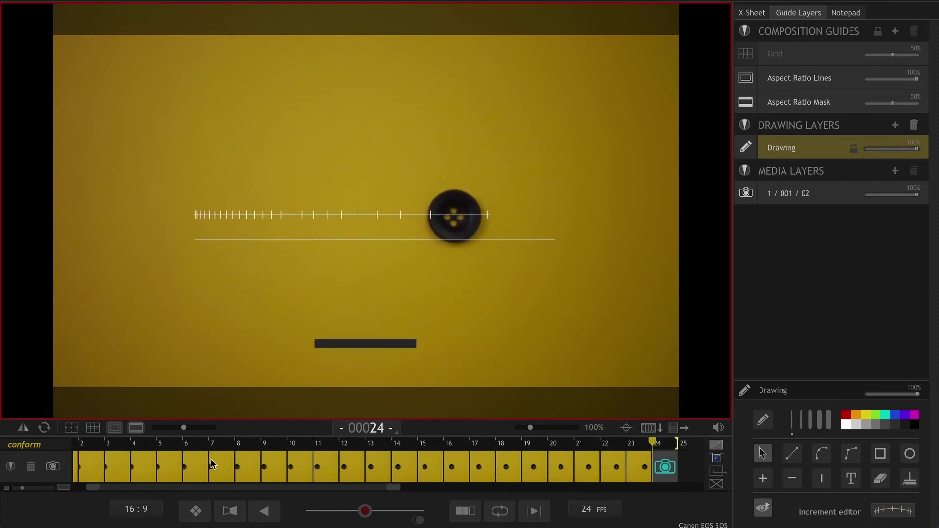
pyautogui.press('Return')
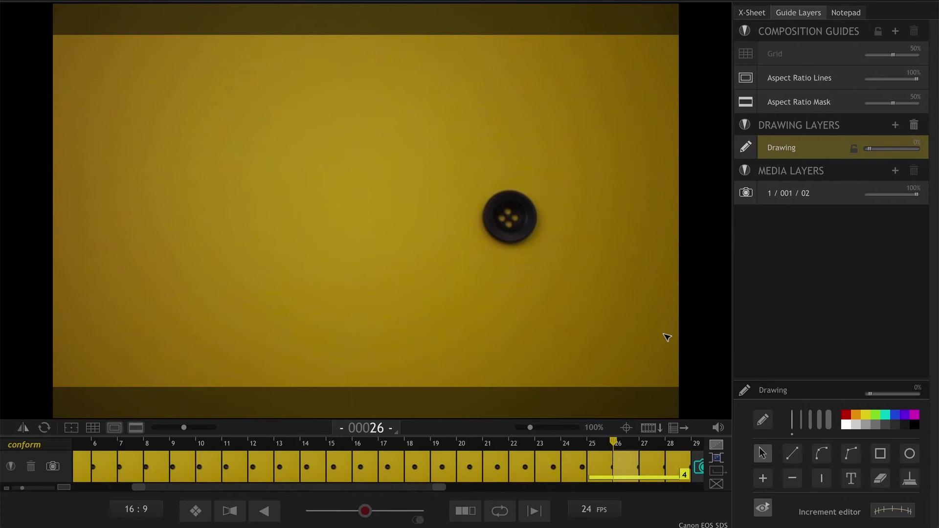
# Enable looping and play back the ease-in button sequence
pyautogui.press('6')
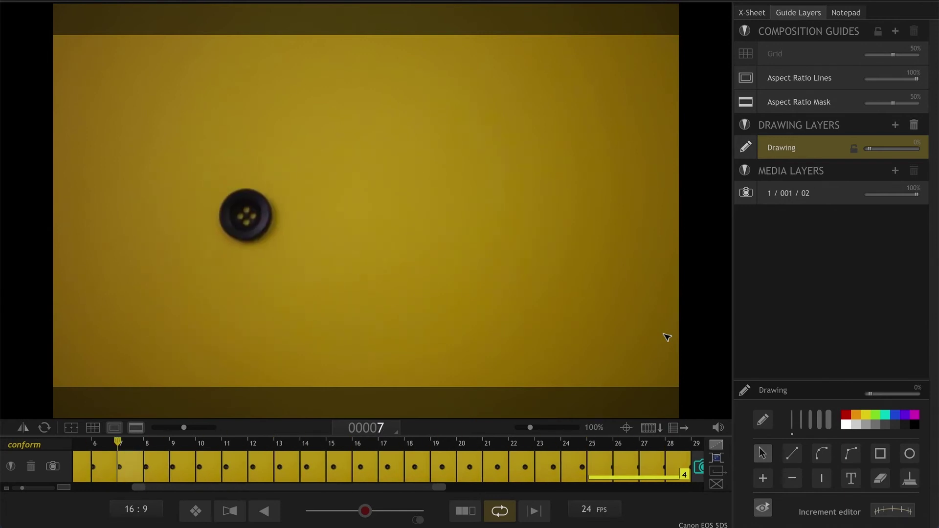
# Stop playback, raise the Drawing layer opacity, and select the increment guide
pyautogui.press('Escape')
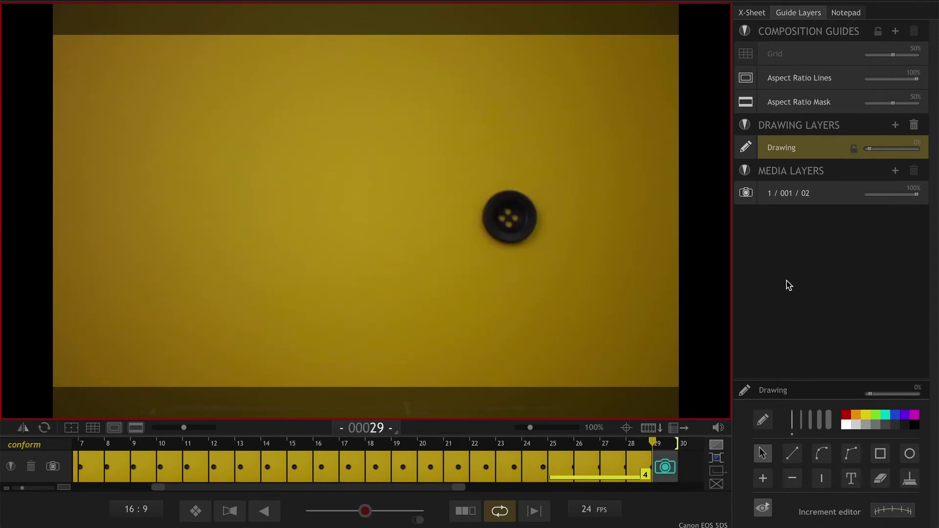
pyautogui.moveTo(871, 149); pyautogui.dragTo(913, 148)
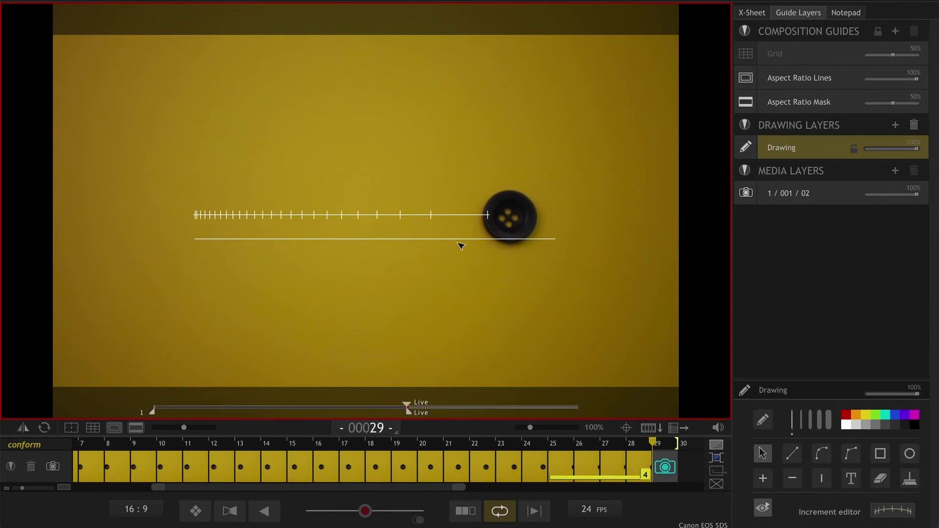
pyautogui.click(445, 214)
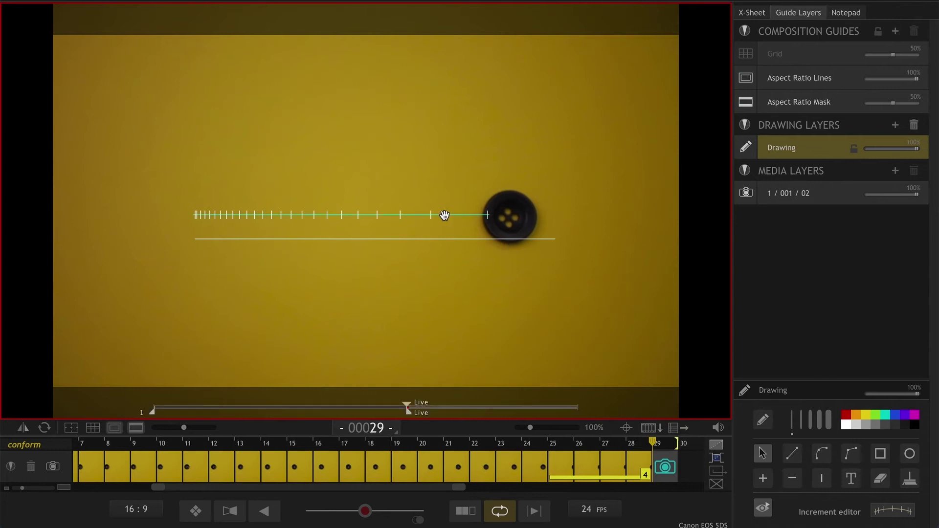
# Reshape the spacing curve so the guide's ticks crowd toward the right end
pyautogui.click(900, 512)
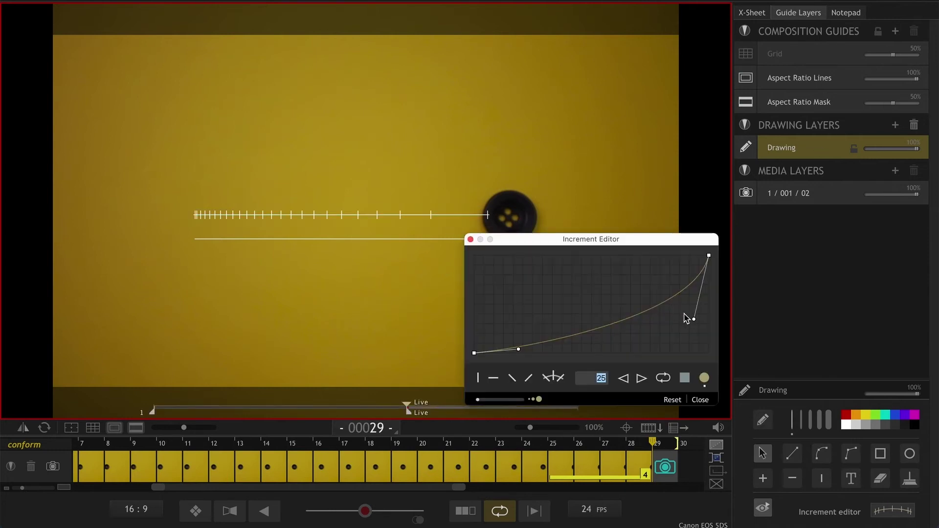
pyautogui.moveTo(696, 321); pyautogui.dragTo(641, 248)
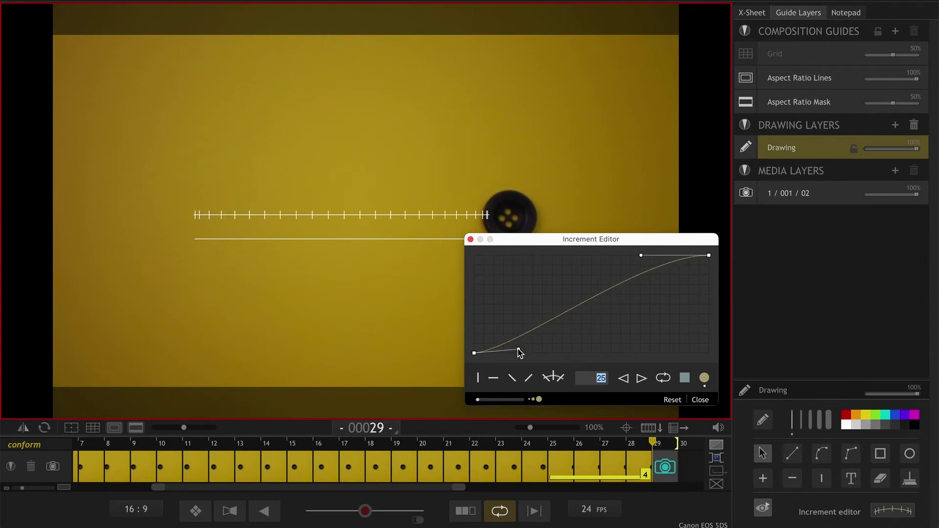
pyautogui.moveTo(519, 351); pyautogui.dragTo(500, 284)
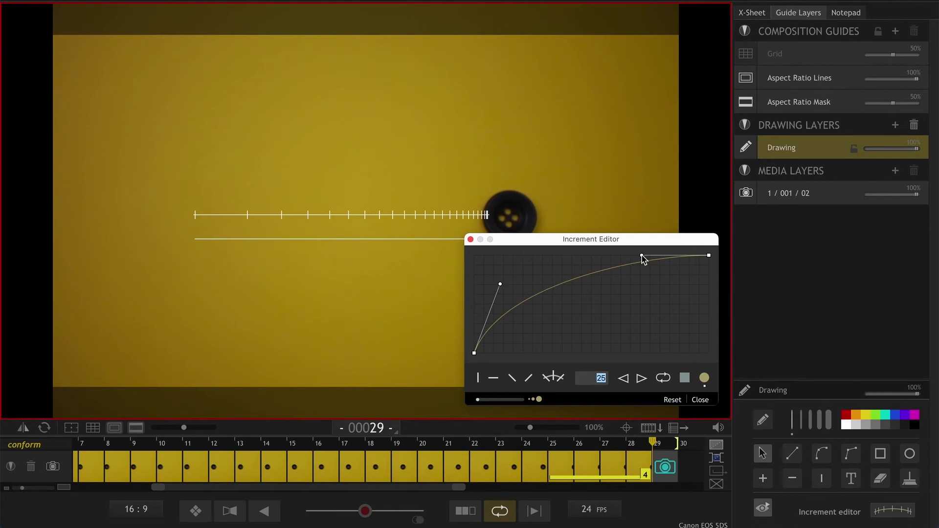
pyautogui.moveTo(642, 255); pyautogui.dragTo(636, 265)
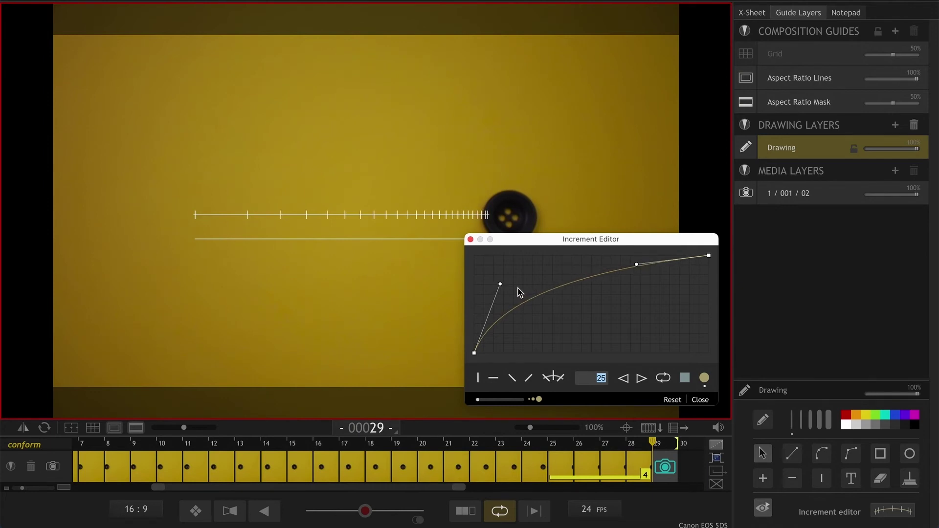
pyautogui.click(759, 293)
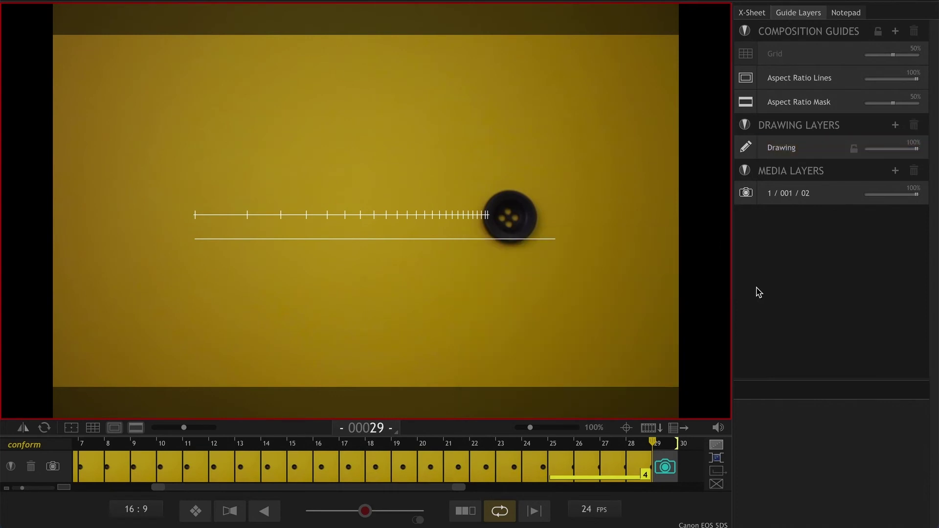
# Capture frames stepping the button from the guide's left end into its crowded right-end ticks, reaching frame 54
pyautogui.moveTo(612, 283)
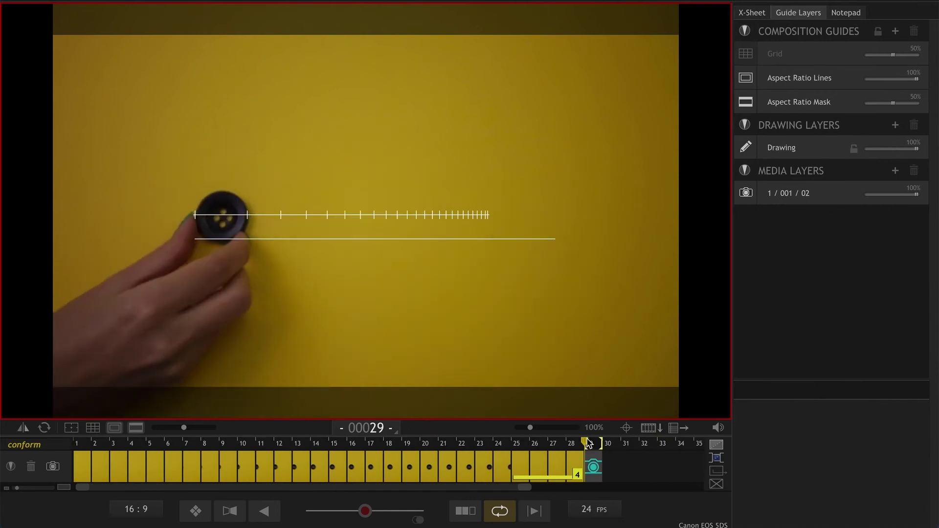
pyautogui.press('Return')
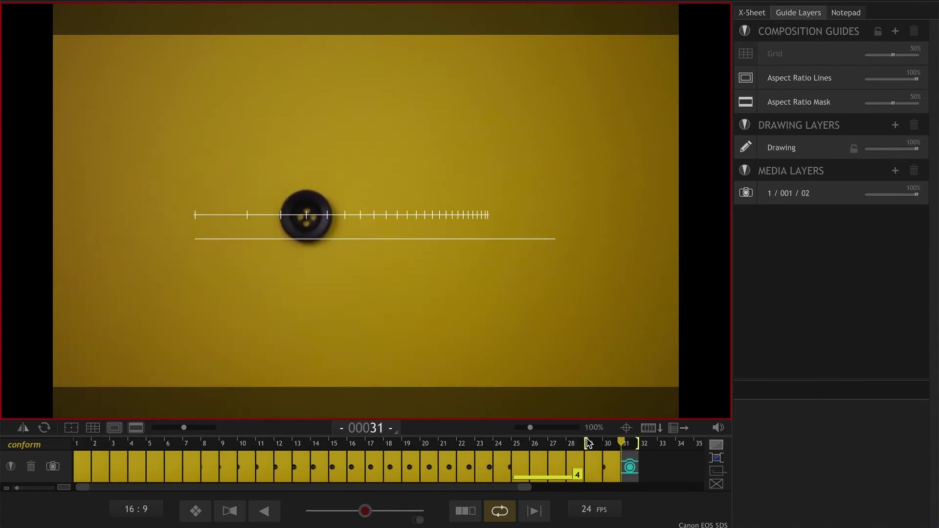
pyautogui.press('Return')
pyautogui.press('Return')
pyautogui.press('Return')
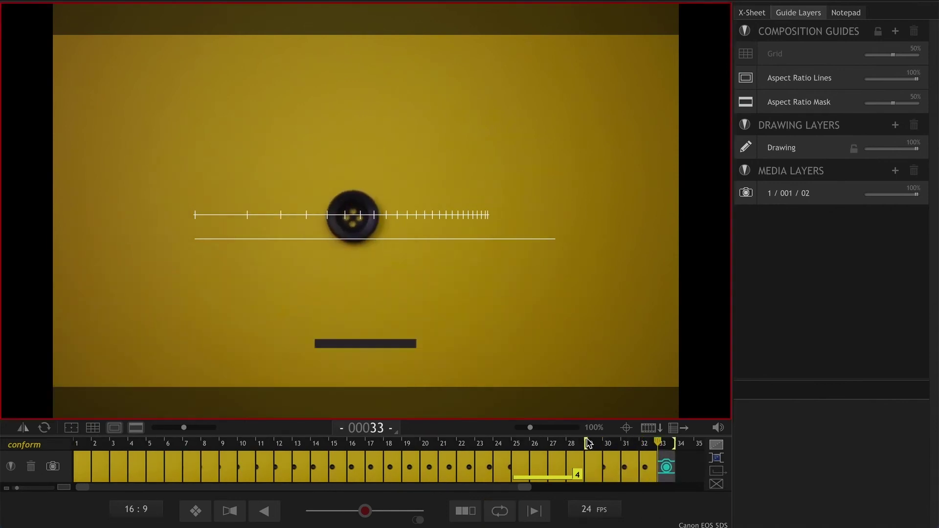
pyautogui.press('Return')
pyautogui.press('Return')
pyautogui.press('Return')
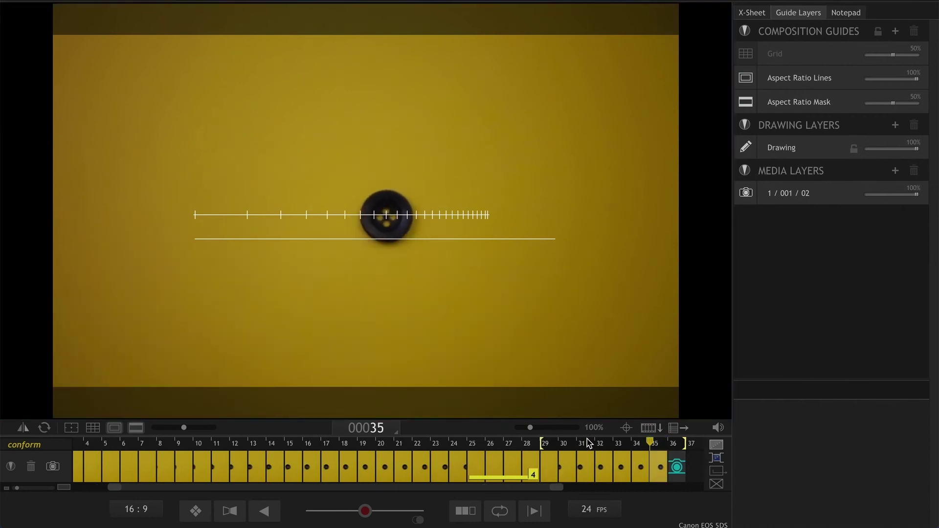
pyautogui.press('Return')
pyautogui.press('Return')
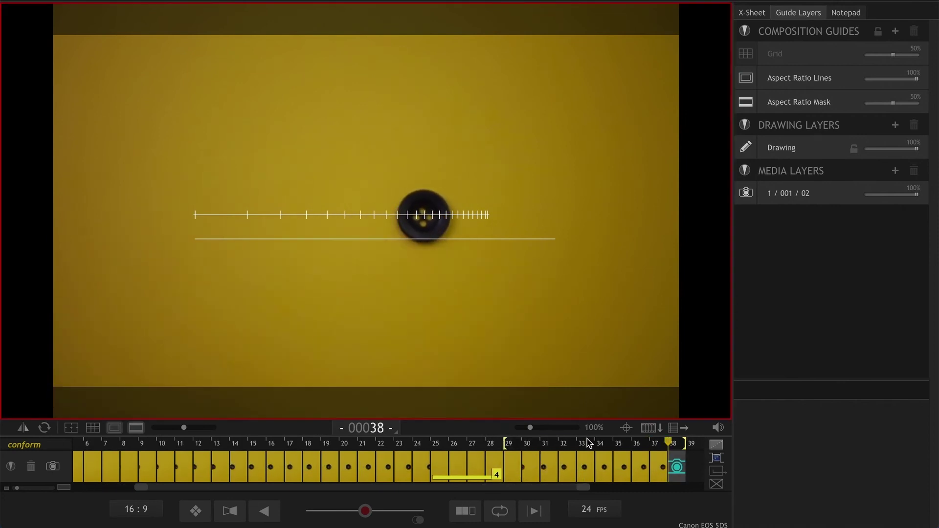
pyautogui.press('Return')
pyautogui.press('Return')
pyautogui.press('Return')
pyautogui.press('Return')
pyautogui.press('Return')
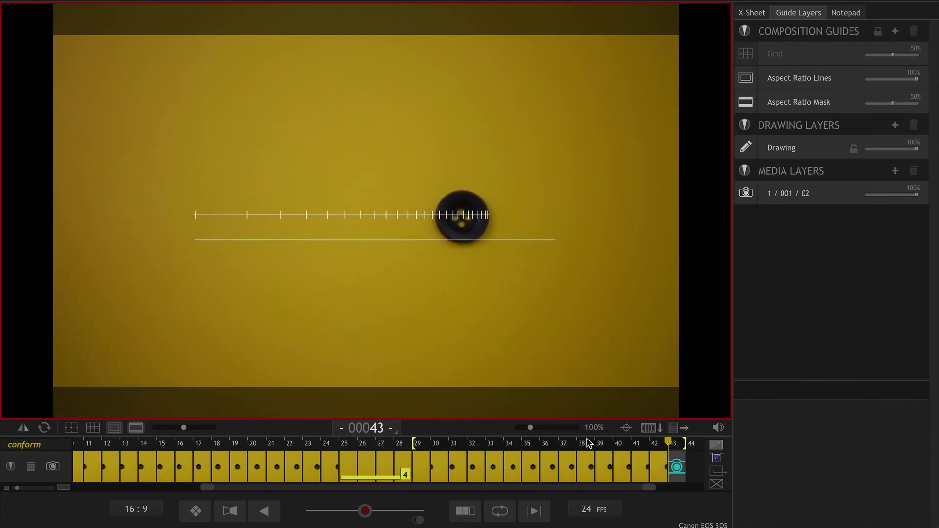
pyautogui.press('Return')
pyautogui.press('Left')
pyautogui.press('Left')
pyautogui.press('Right')
pyautogui.press('Right')
pyautogui.press('Return')
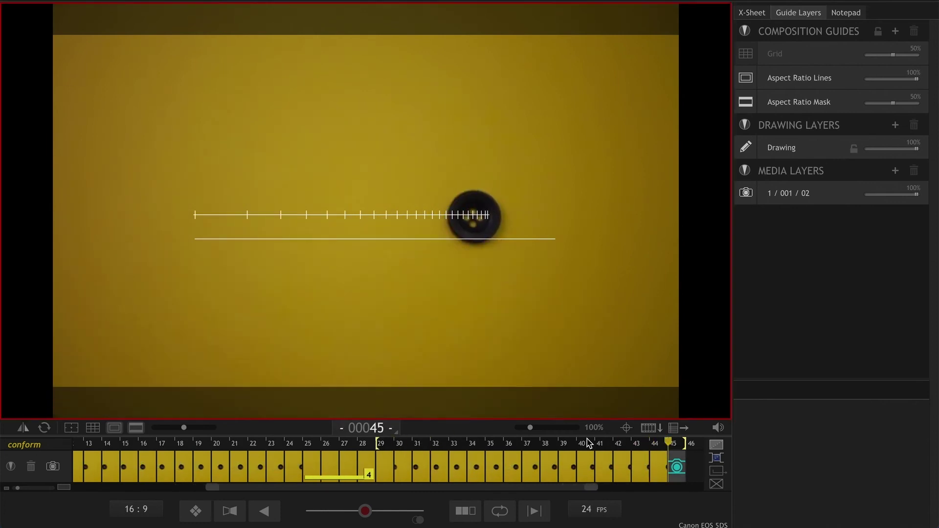
pyautogui.press('Return')
pyautogui.press('Return')
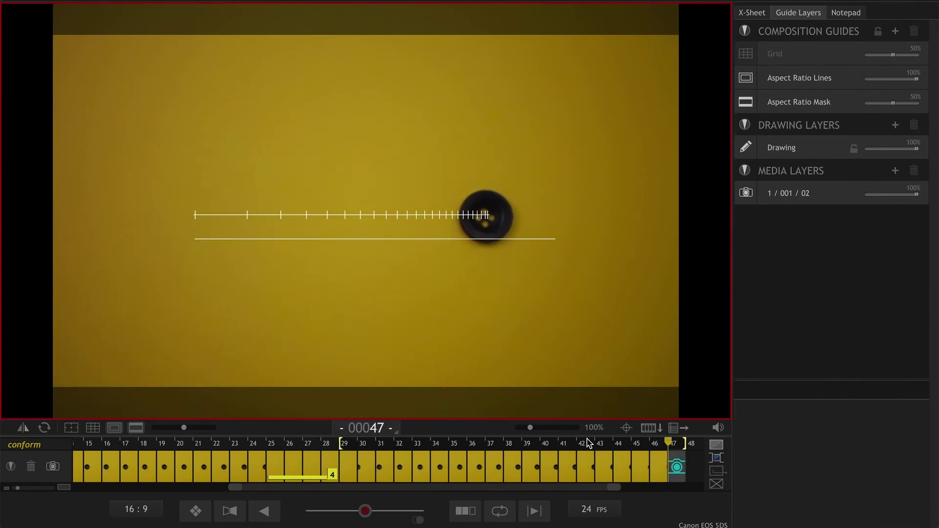
pyautogui.press('Return')
pyautogui.press('Return')
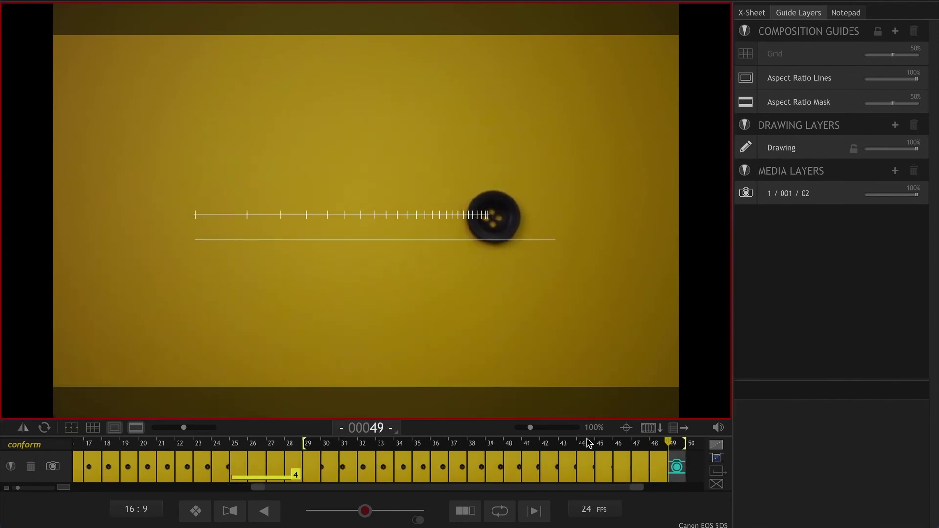
pyautogui.press('Return')
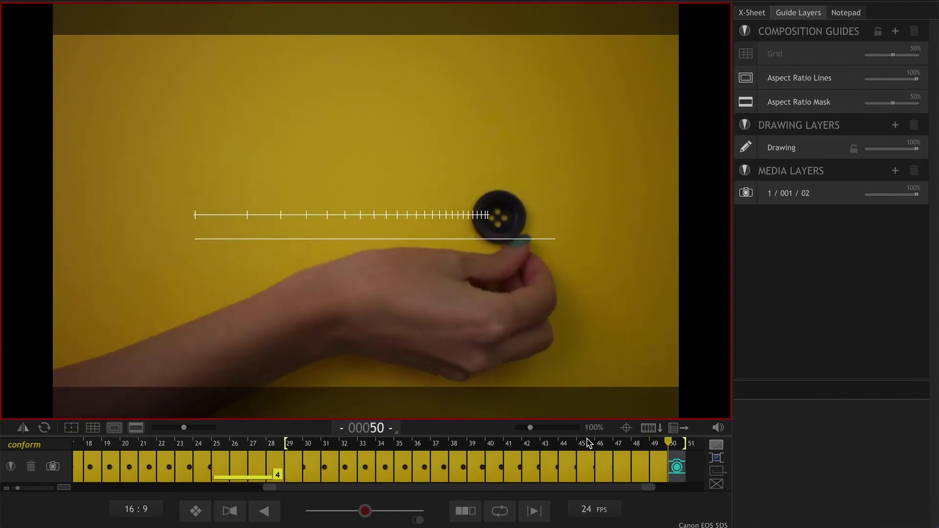
pyautogui.press('Return')
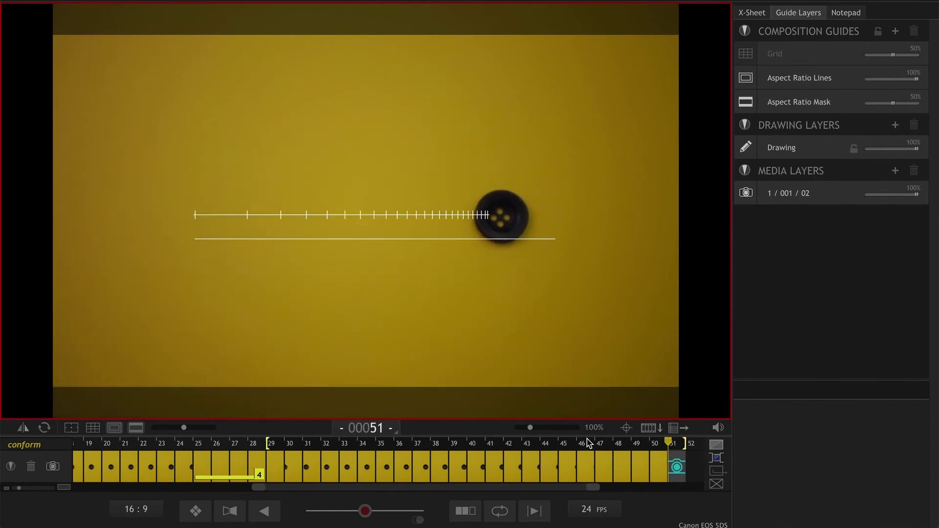
pyautogui.press('Return')
pyautogui.press('Return')
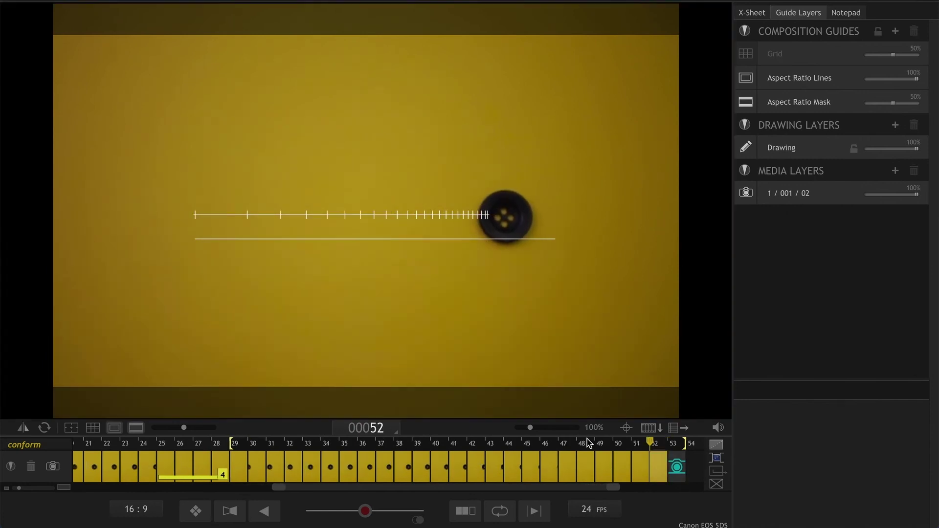
pyautogui.press('8')
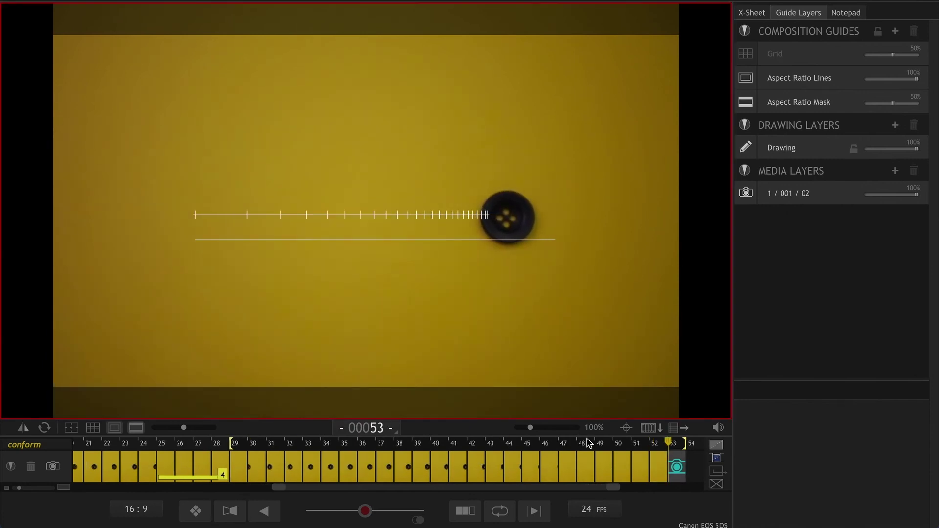
pyautogui.press('Return')
pyautogui.press('Return')
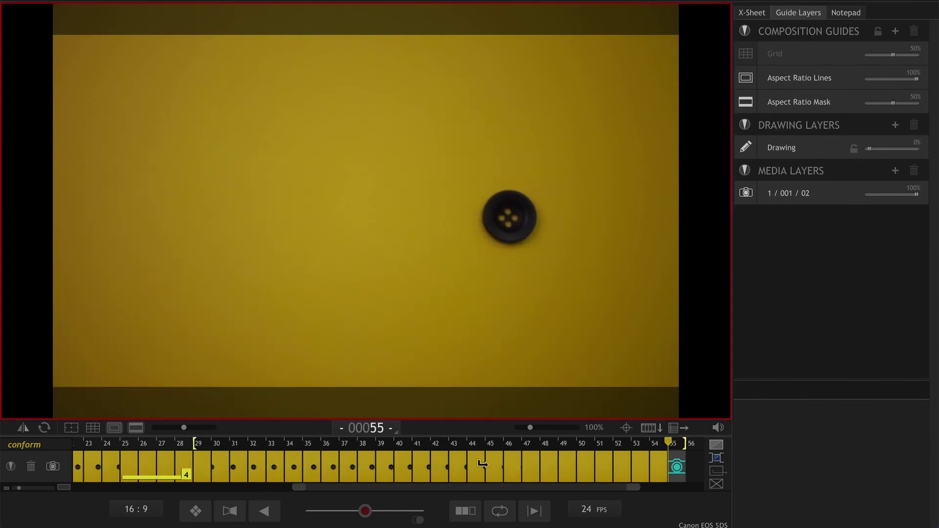
# Enable looping and play back the new ease-out sequence
pyautogui.press('9')
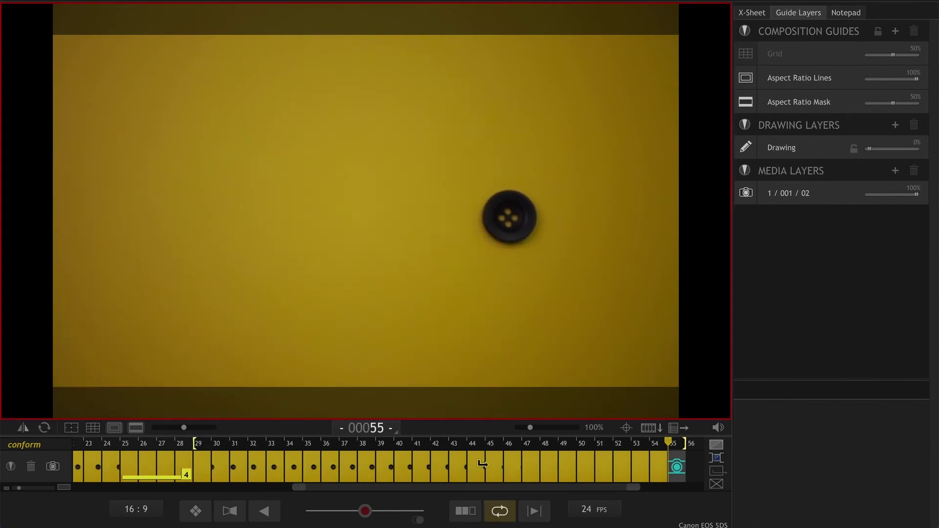
pyautogui.press('0')
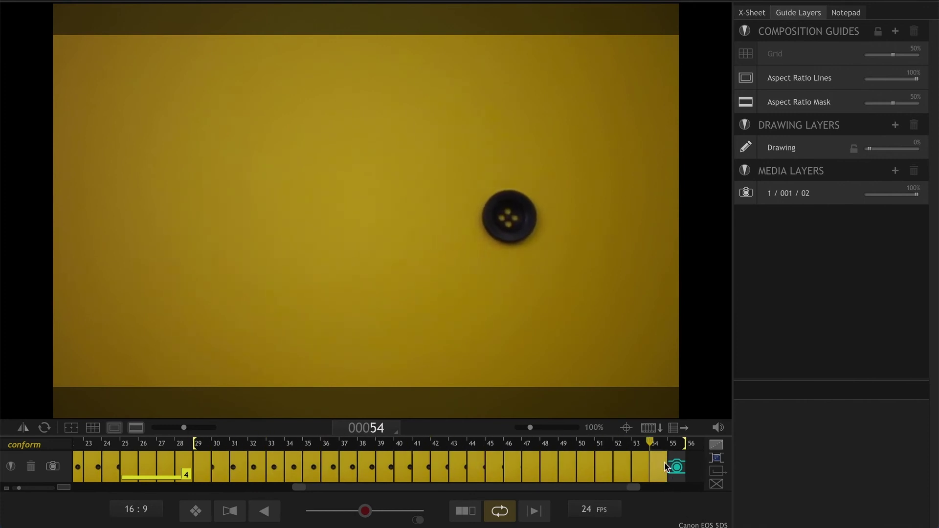
# Select the Drawing layer and reshape the increment curve into an S-curve for ease-in-out spacing
pyautogui.click(794, 150)
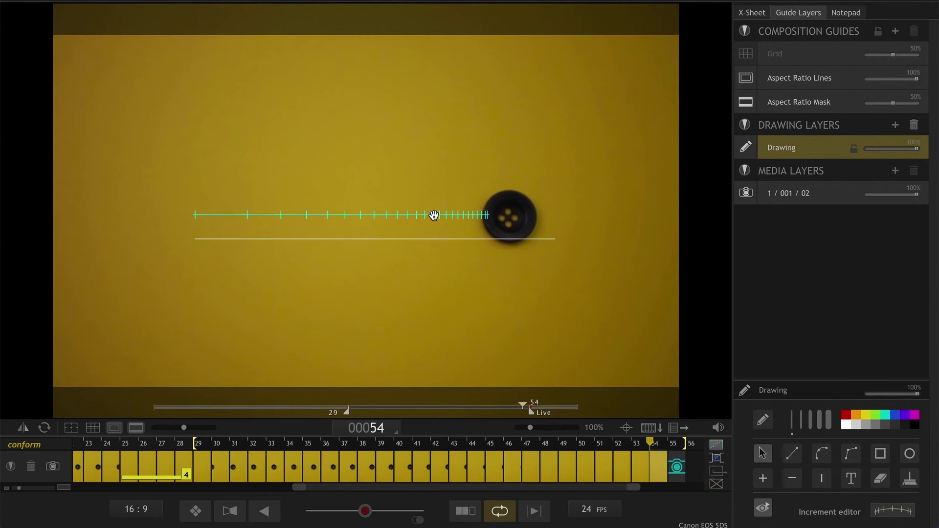
pyautogui.click(888, 514)
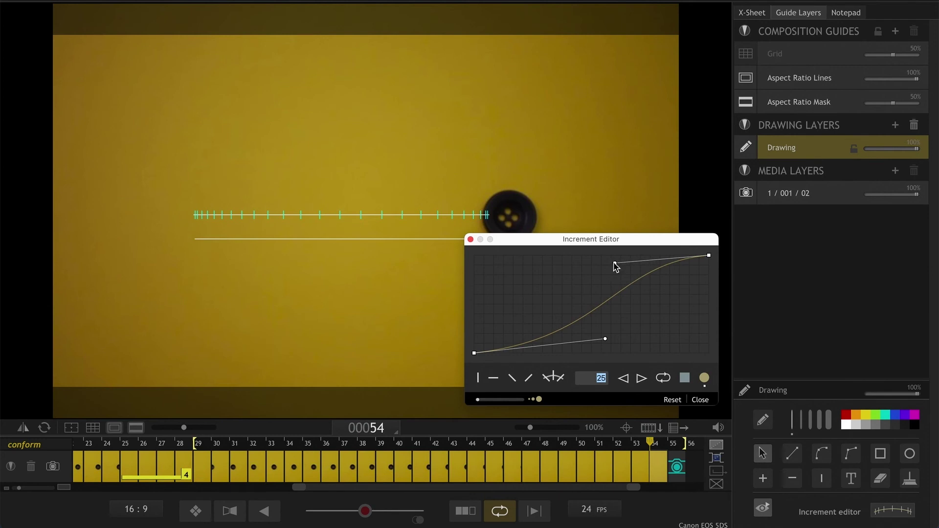
pyautogui.click(471, 240)
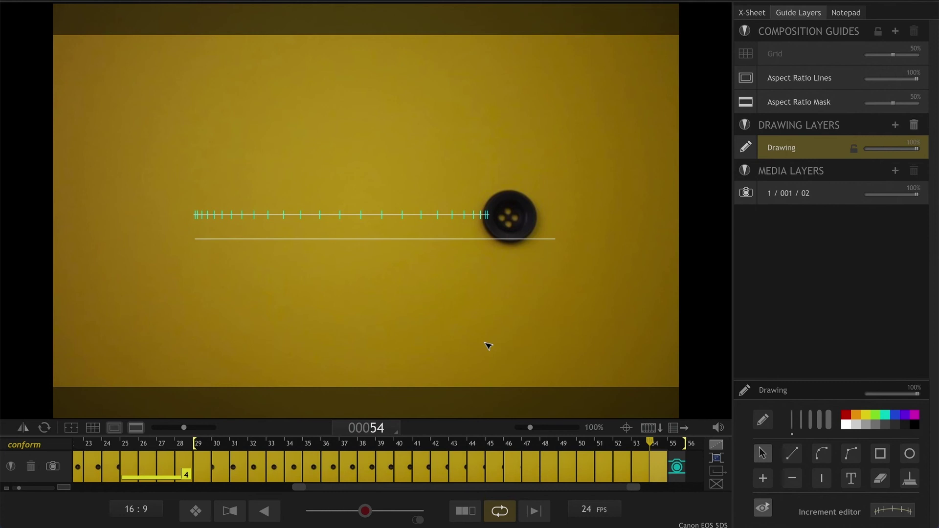
# Capture frames 58–84 along the eased ticks, then set Drawing layer opacity to 0% and enable looping
pyautogui.press('3')
pyautogui.press('Return')
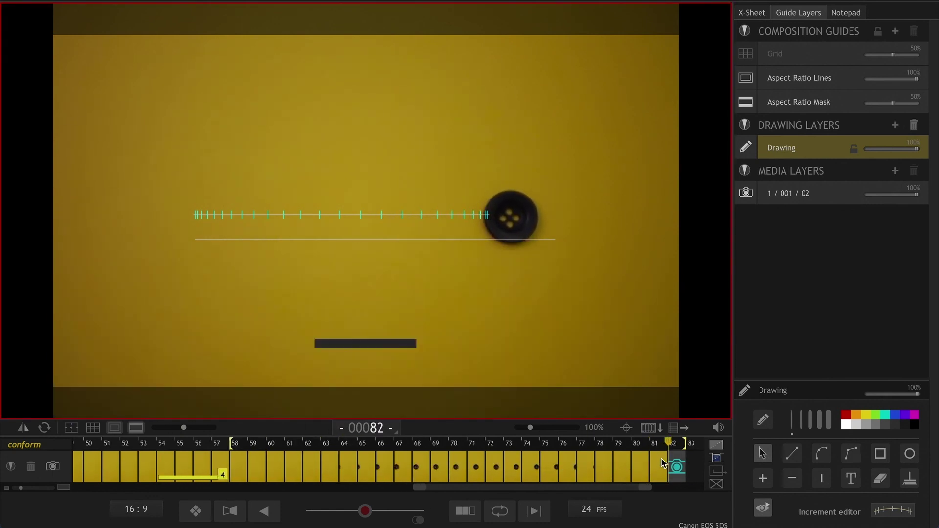
pyautogui.moveTo(917, 148); pyautogui.dragTo(847, 153)
pyautogui.press('6')
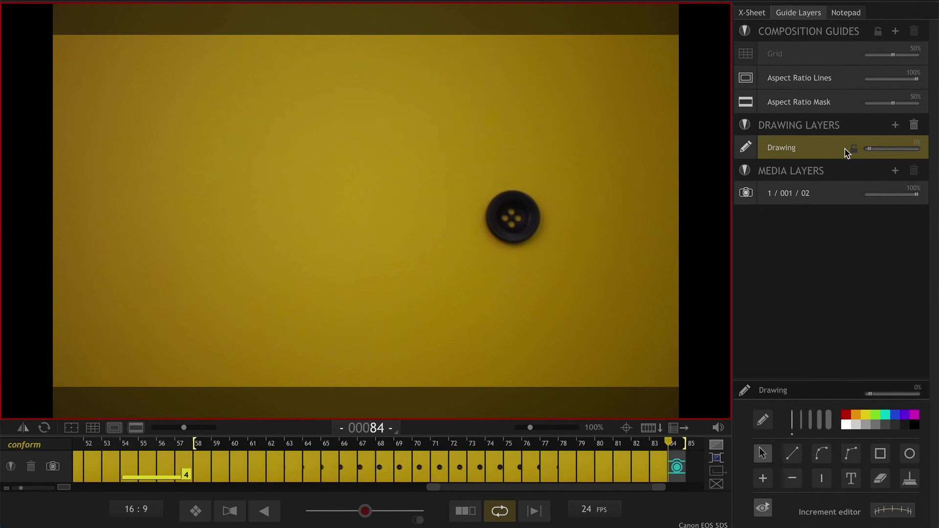
# Loop playback of the ease-in-out button sequence with the guides hidden
pyautogui.press('0')
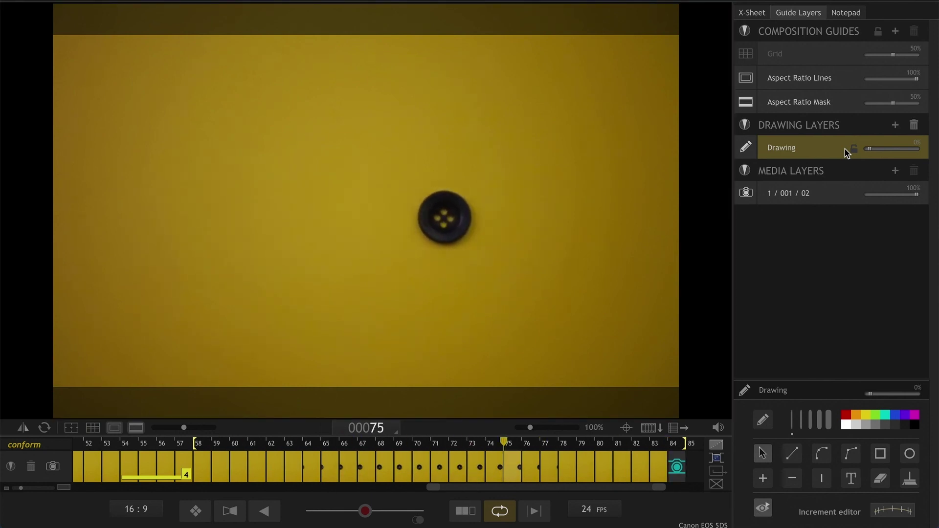